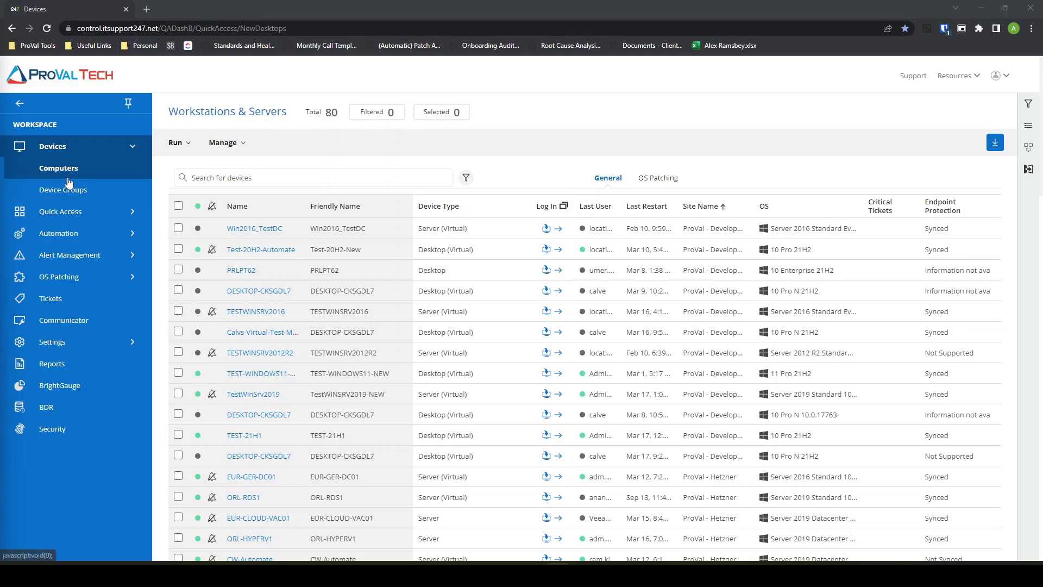
Step: Go to Alert Management > Suspension and open the 'Turn off All alerting' rule, checking its name
mouse_move(571, 248)
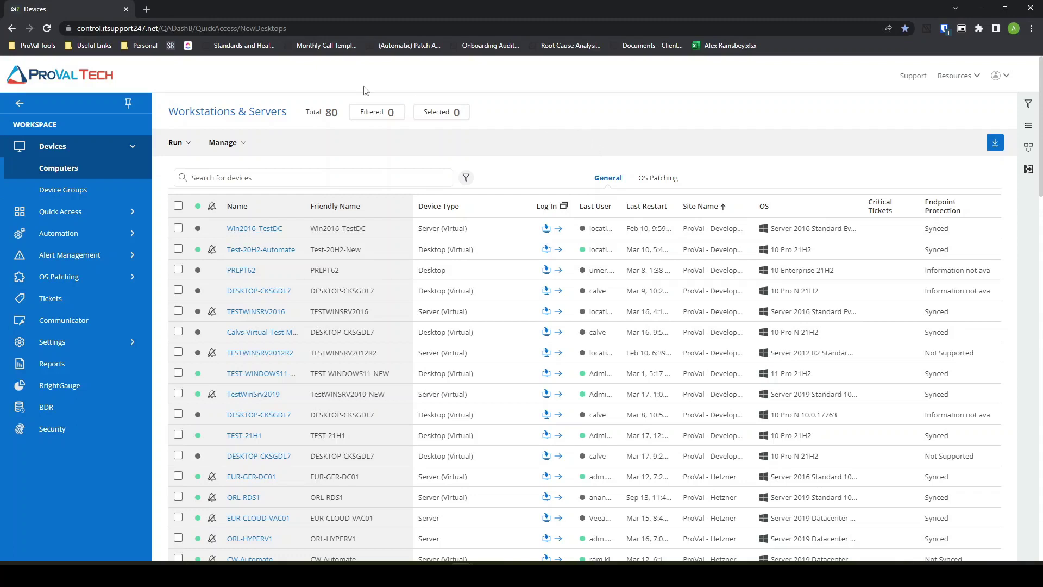
click(64, 259)
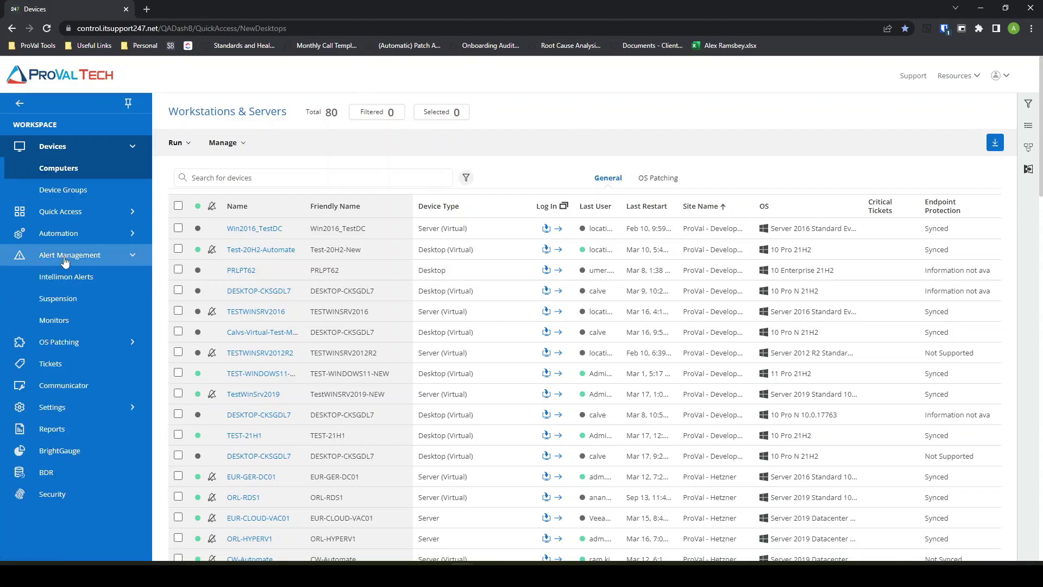
click(58, 300)
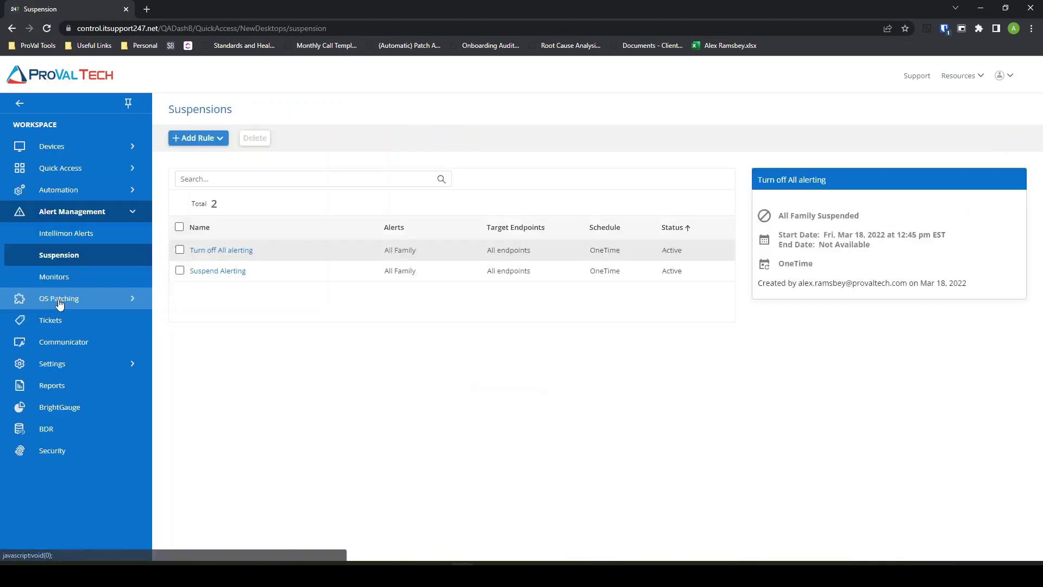
click(241, 252)
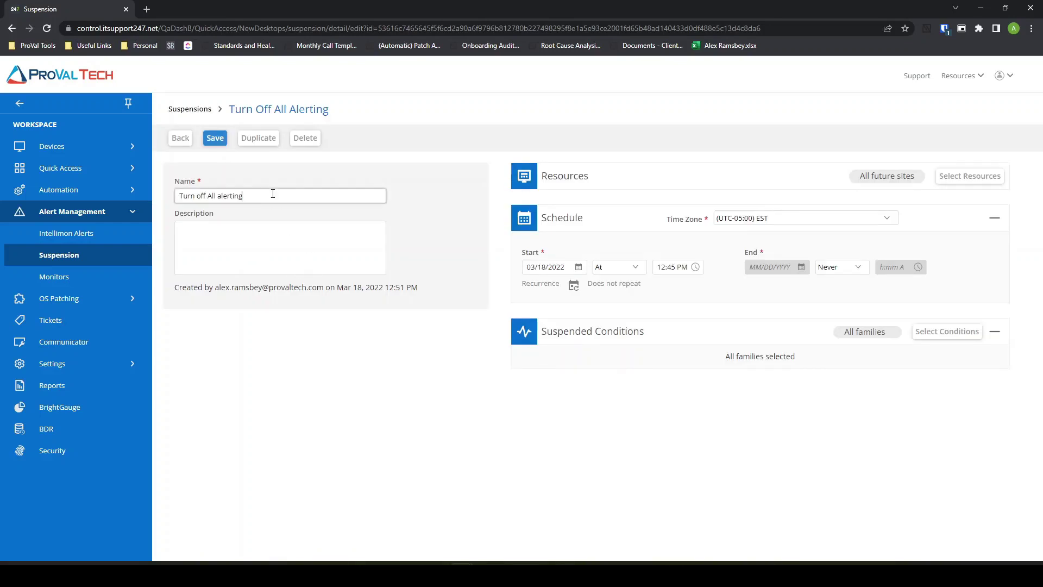
drag(284, 196, 174, 201)
click(284, 200)
click(587, 181)
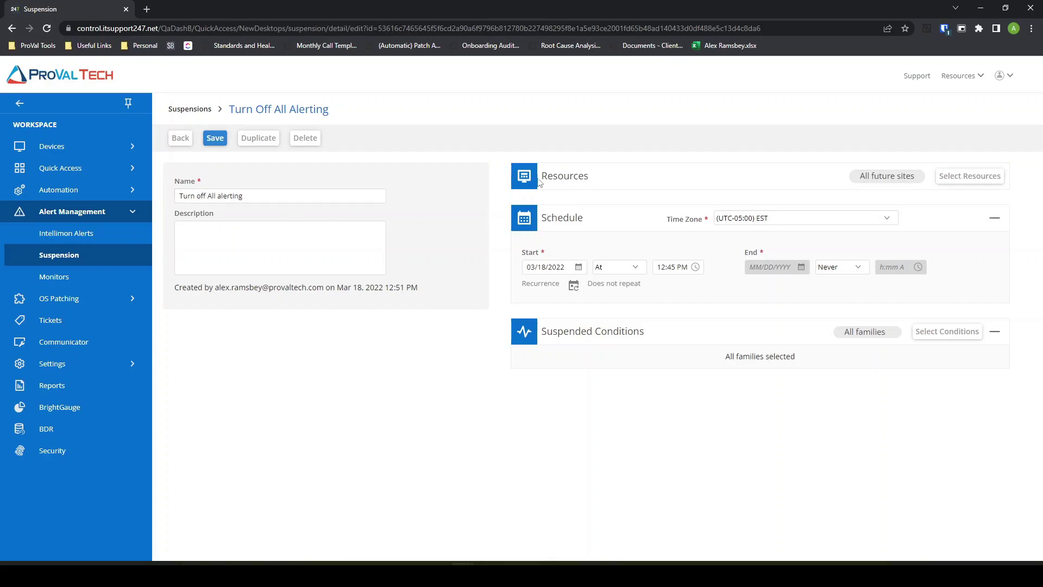
click(970, 175)
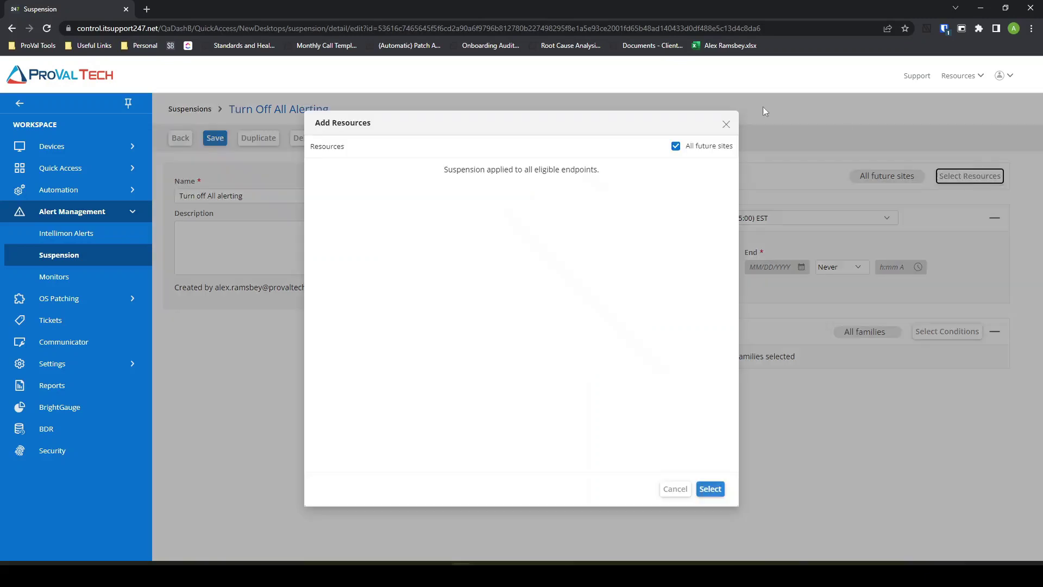
click(684, 148)
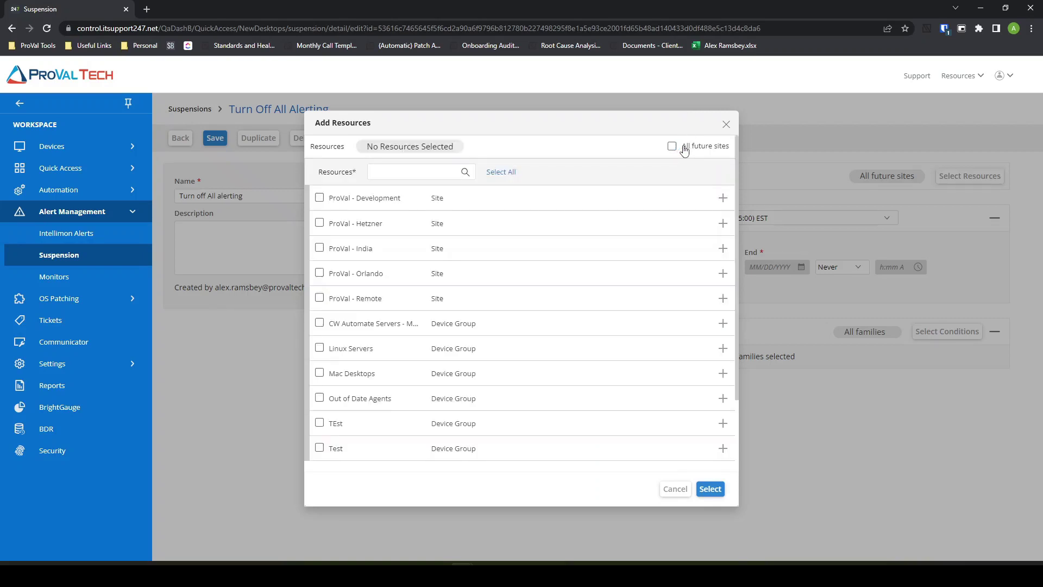
click(319, 199)
click(319, 199)
click(722, 249)
click(459, 200)
click(673, 147)
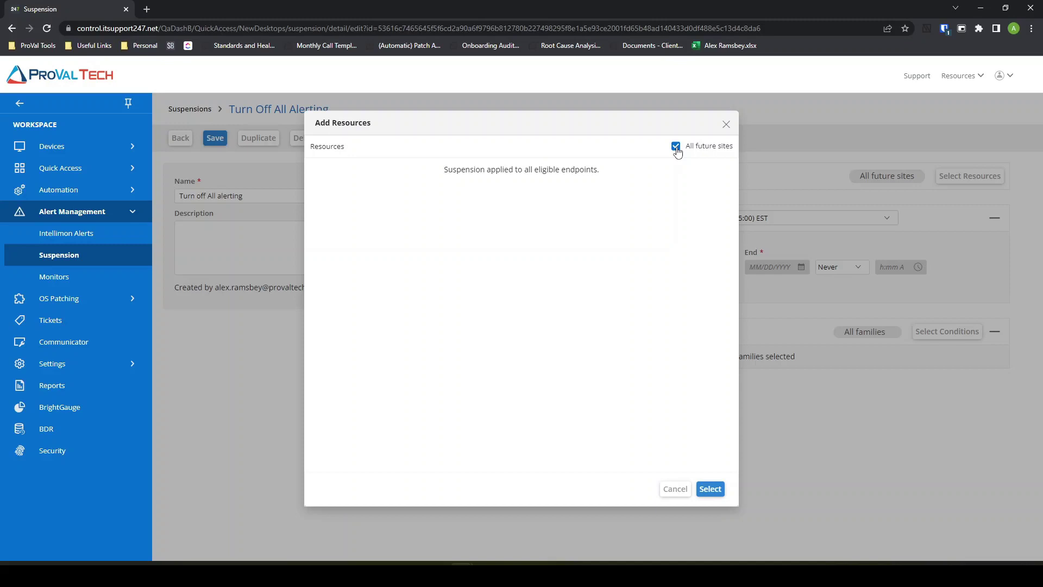
click(716, 487)
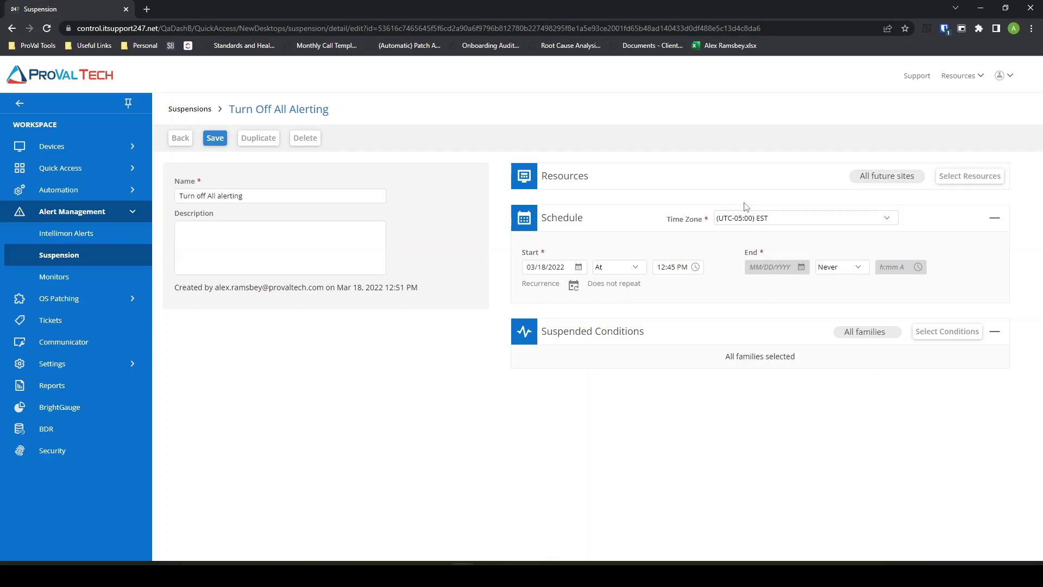
click(758, 218)
click(758, 217)
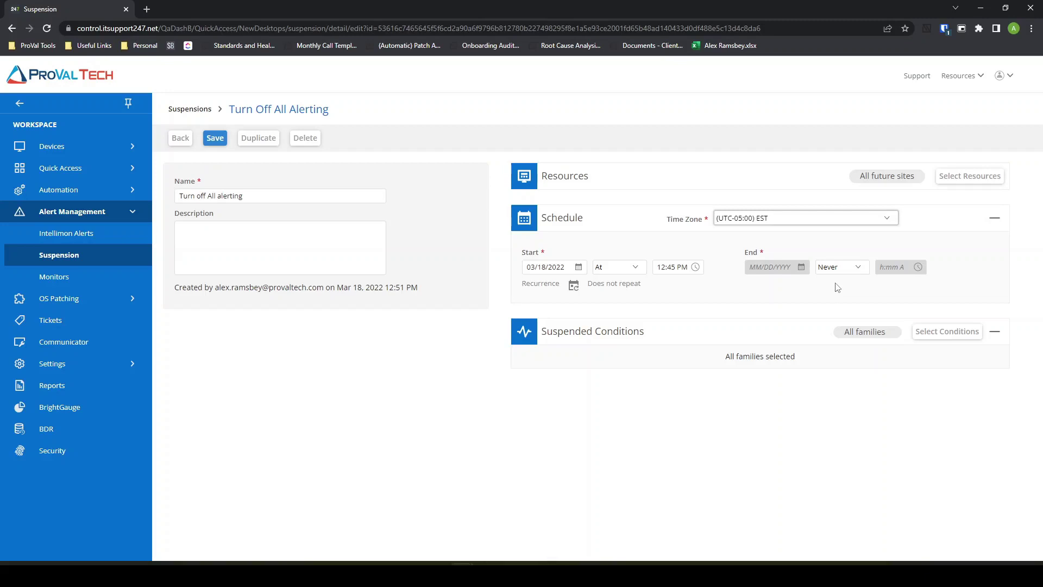
click(854, 271)
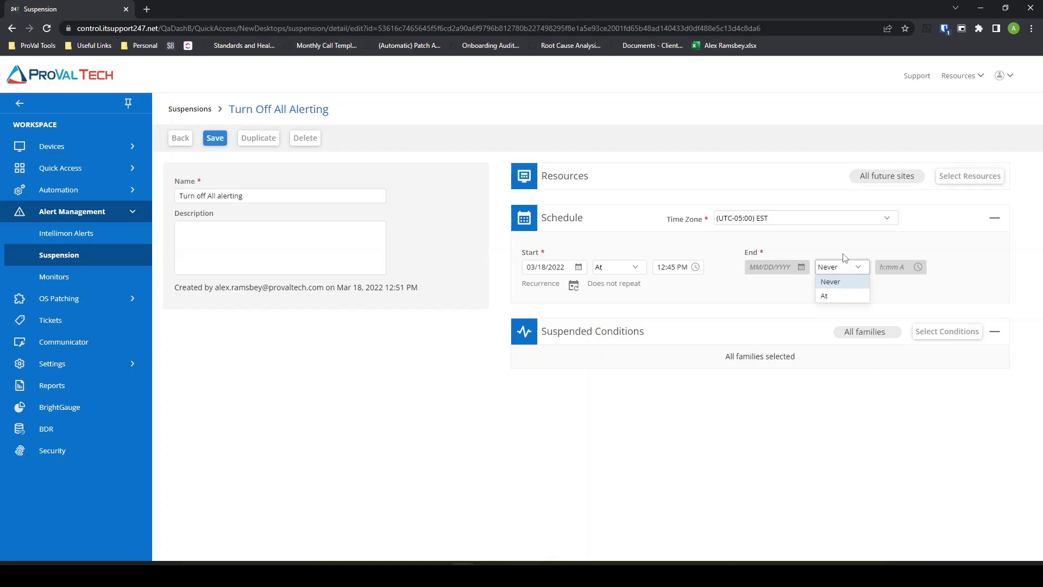
click(845, 257)
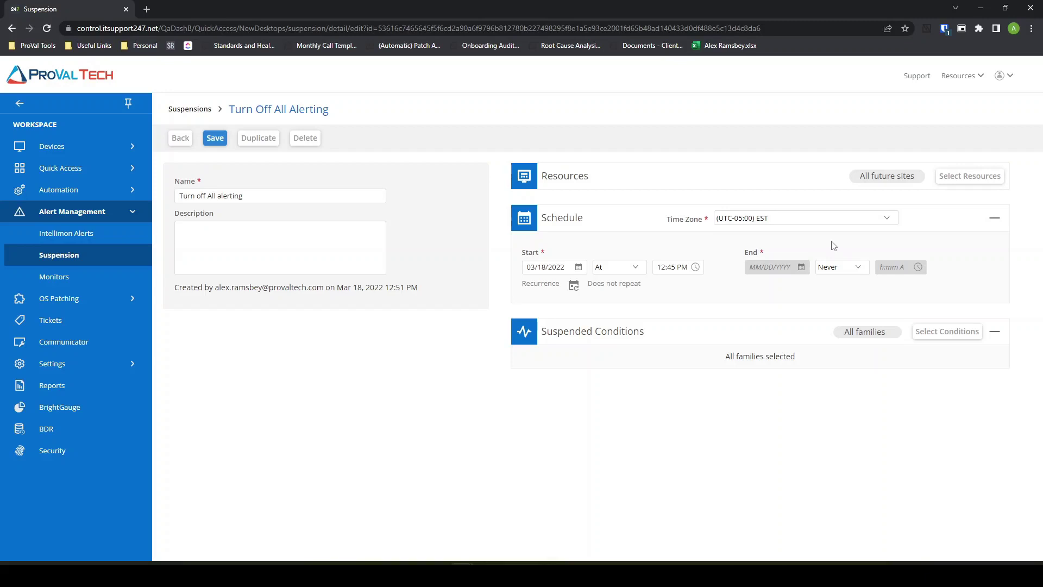
click(831, 267)
click(838, 295)
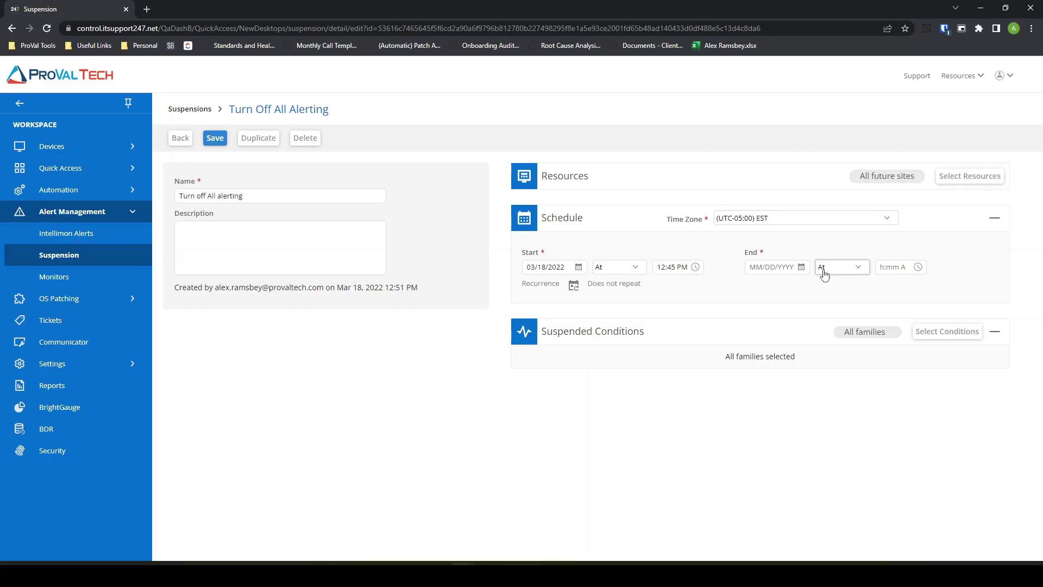
click(824, 274)
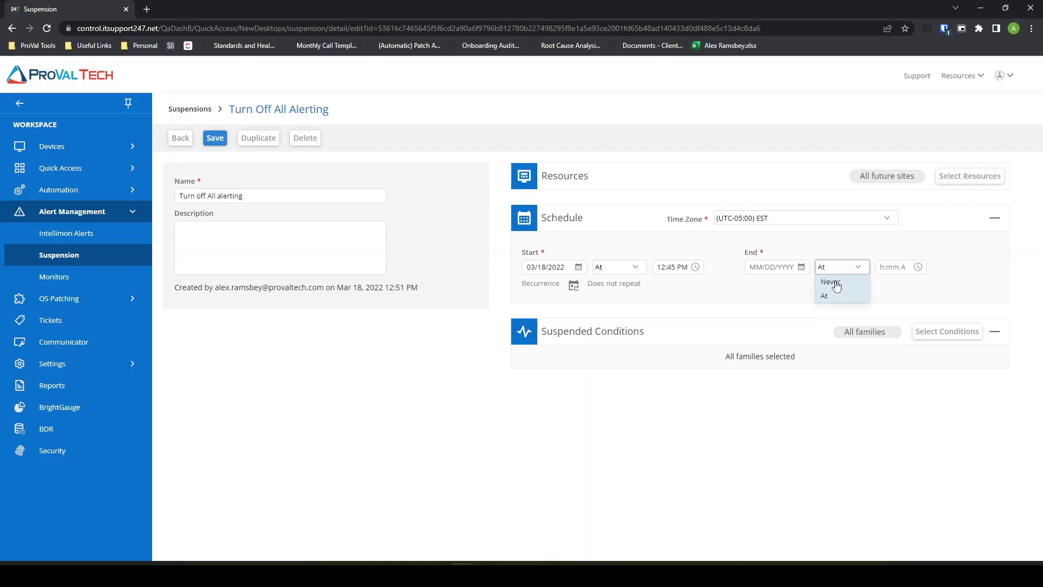
click(836, 283)
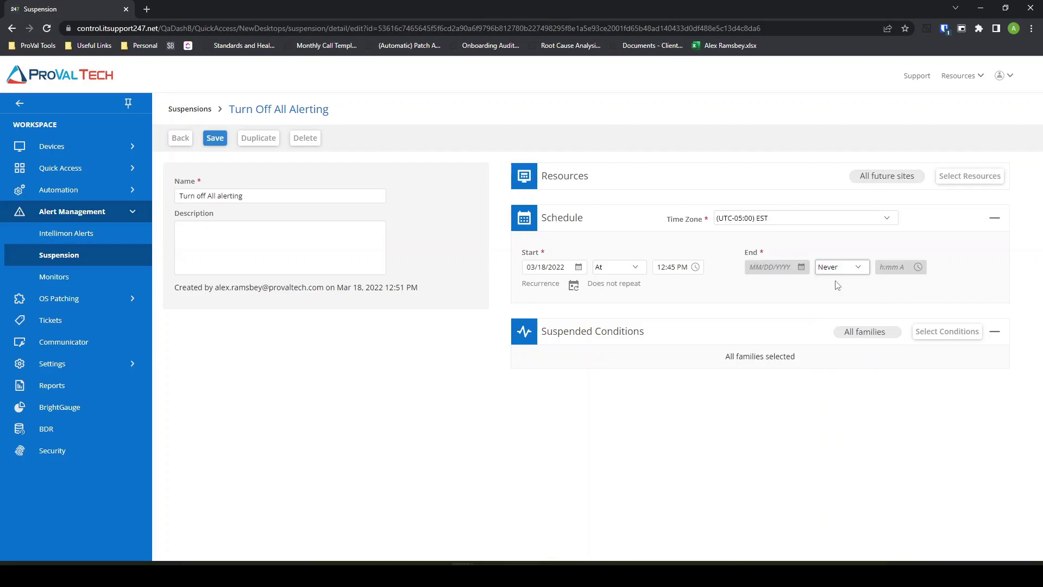
click(574, 286)
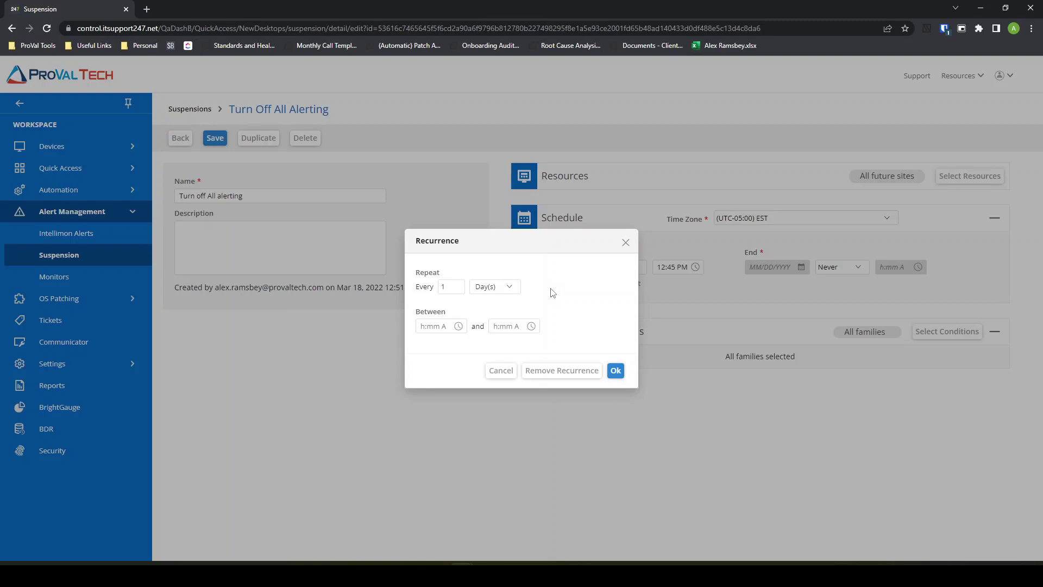
double_click(450, 297)
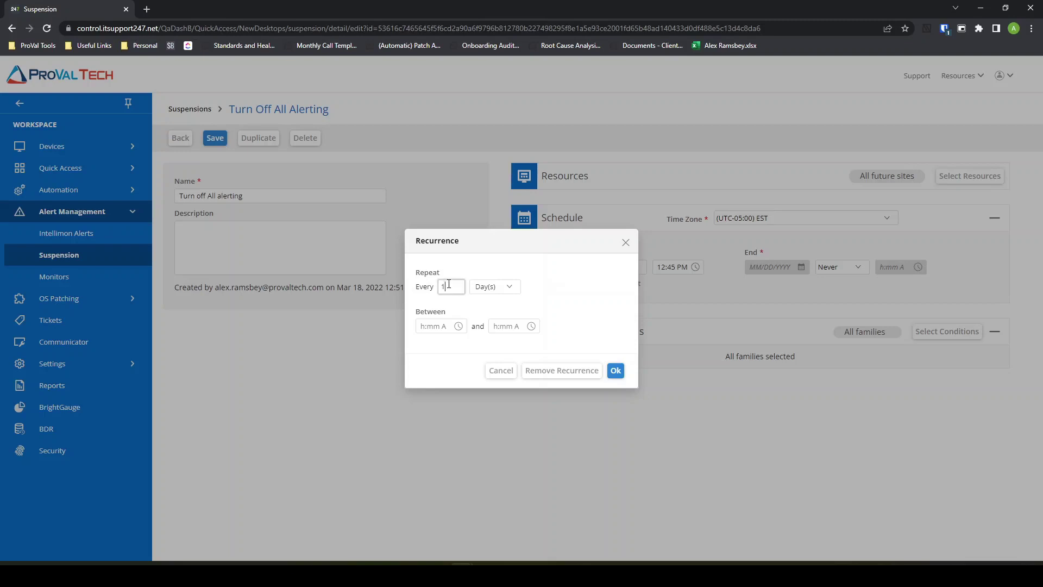
click(443, 325)
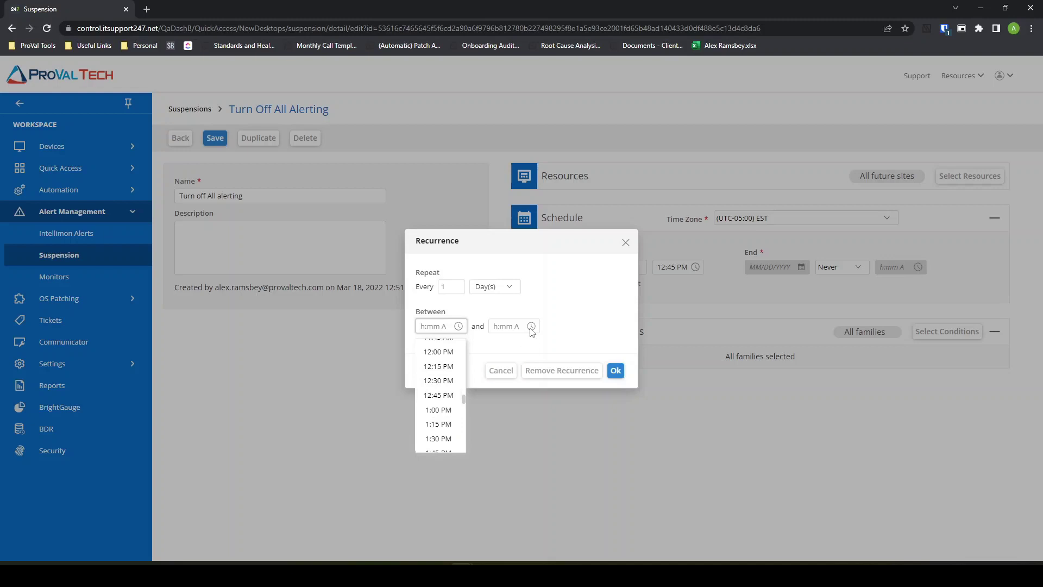
click(500, 370)
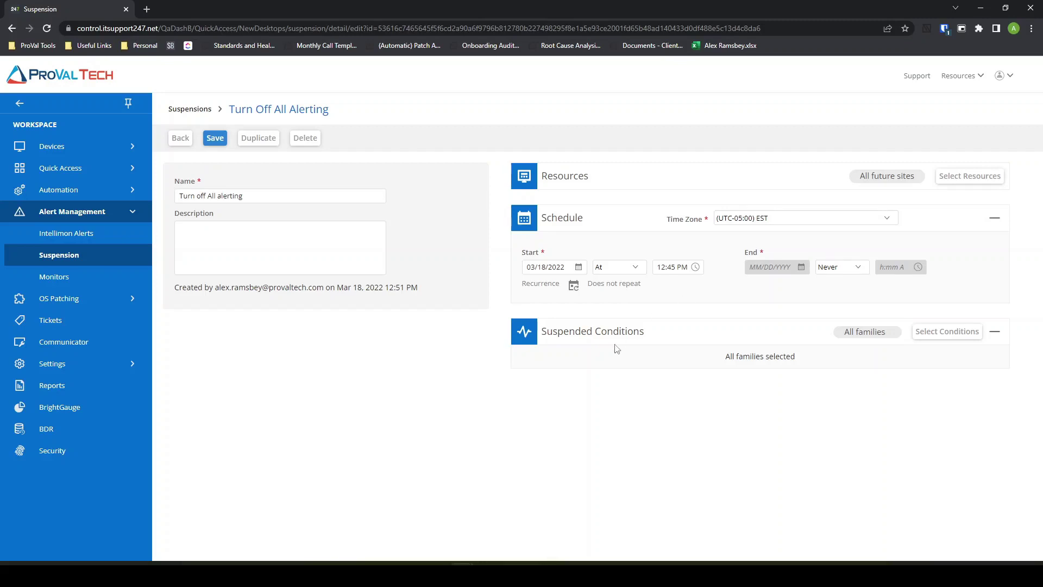
Step: Open the Conditions Selector from the Suspended Conditions panel
click(945, 332)
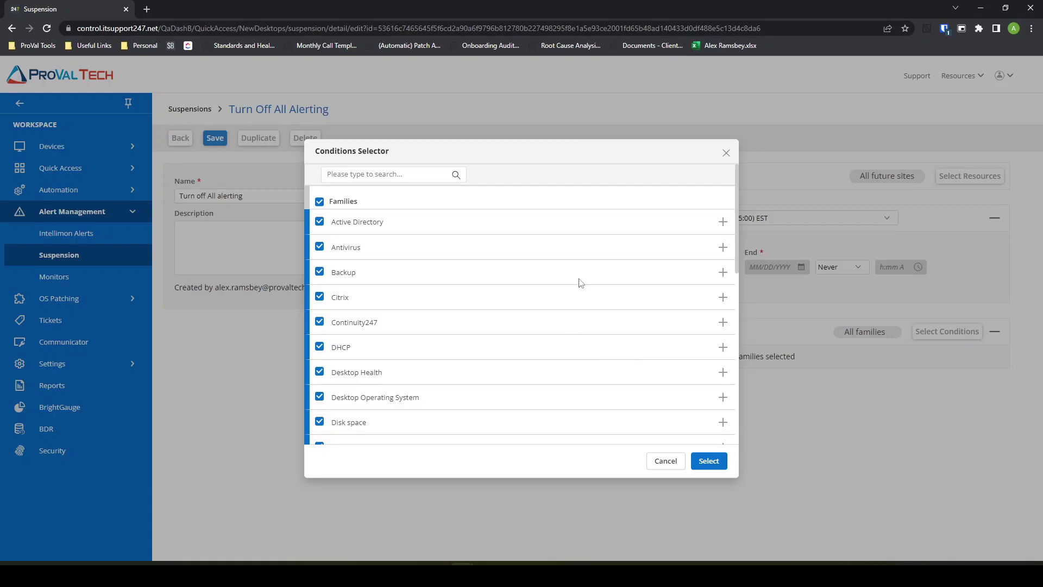
Step: After trying Active Directory and DHCP individually, re-check all condition families and confirm
click(723, 222)
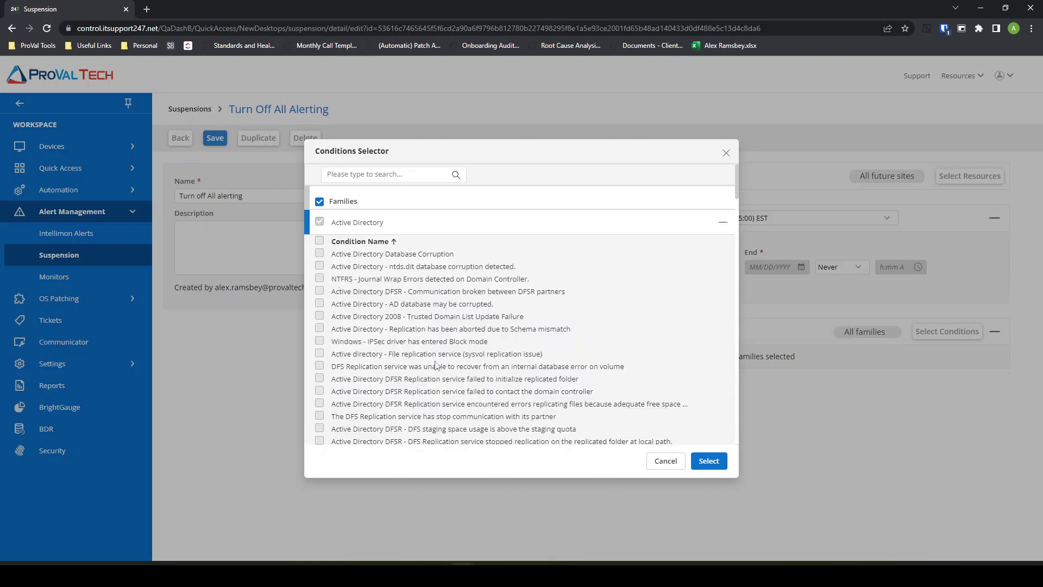
click(723, 223)
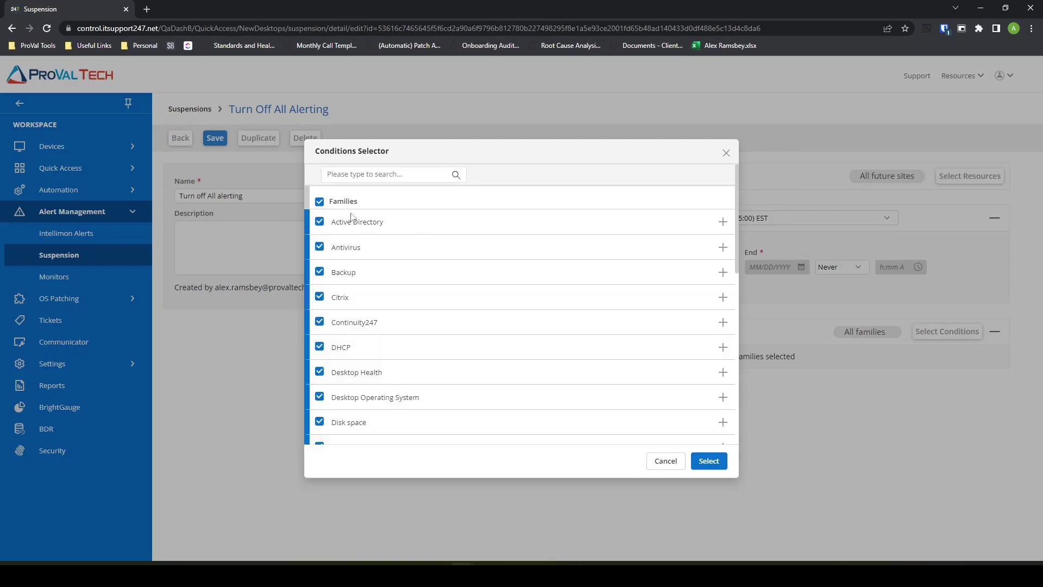
click(320, 201)
click(321, 223)
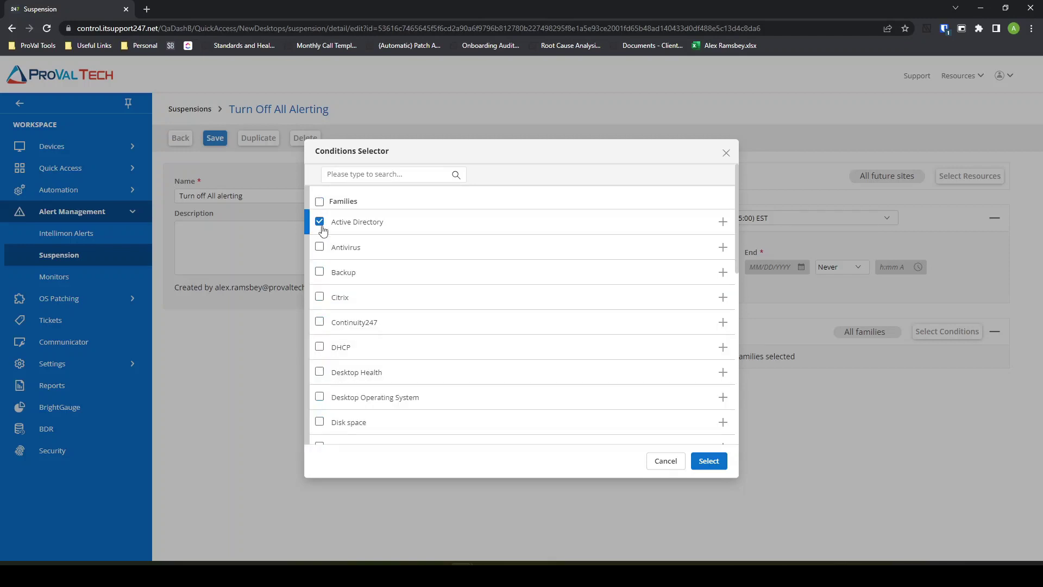
click(320, 223)
click(320, 347)
click(320, 222)
click(319, 202)
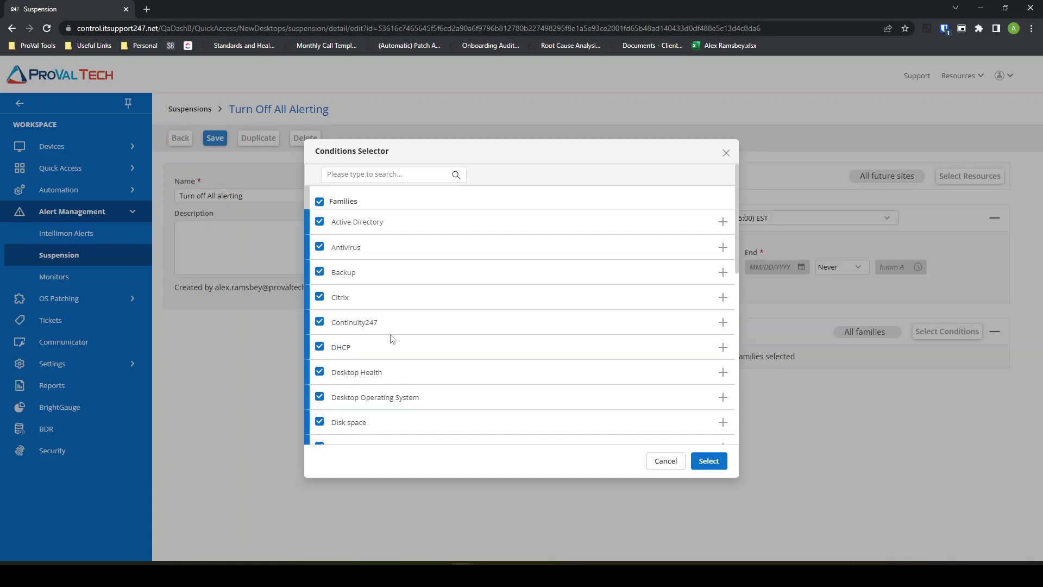
click(711, 463)
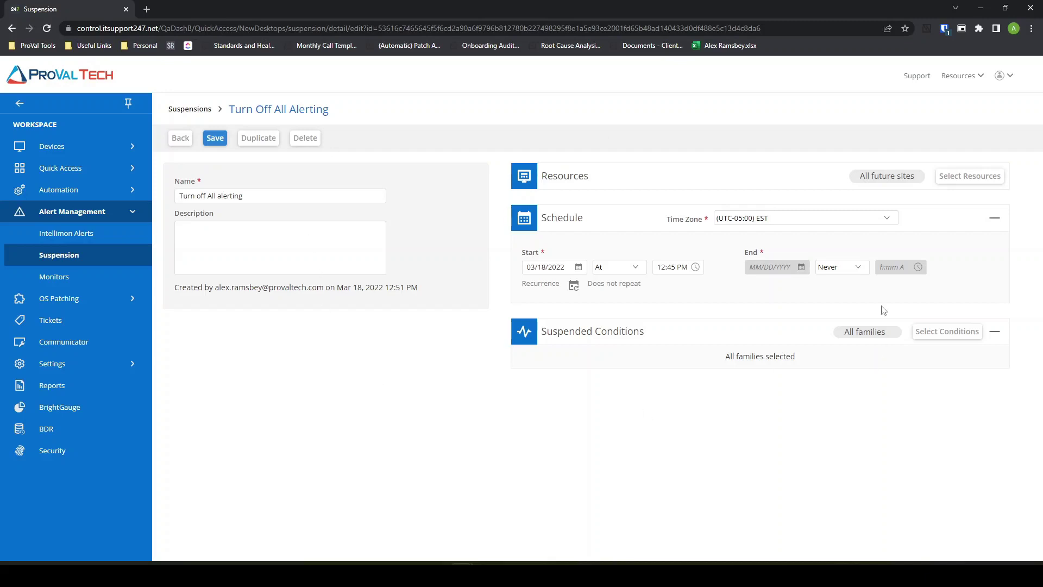
Step: Save the 'Turn off All alerting' rule with its description left blank
drag(244, 197, 212, 202)
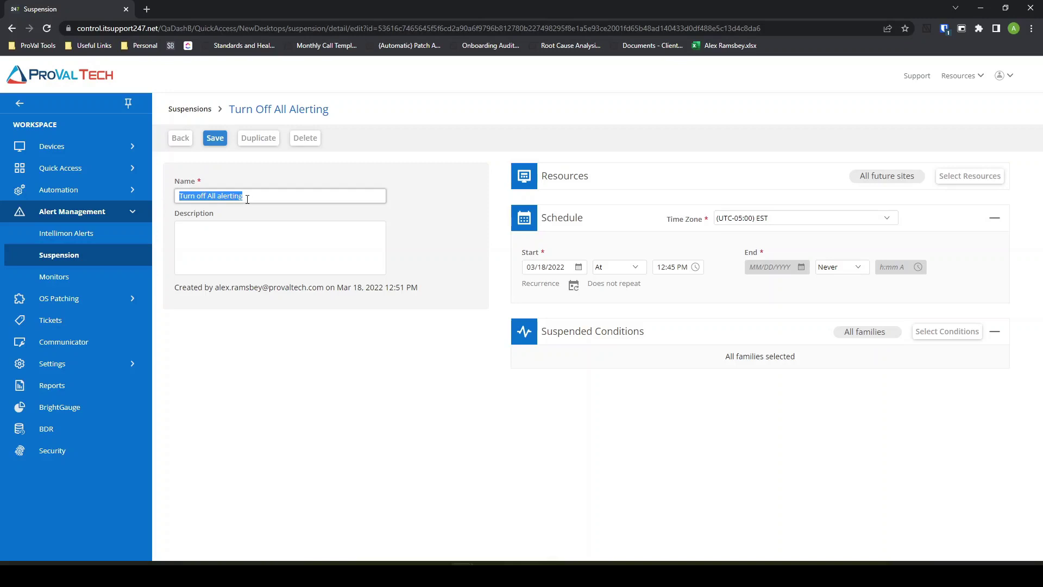
click(263, 262)
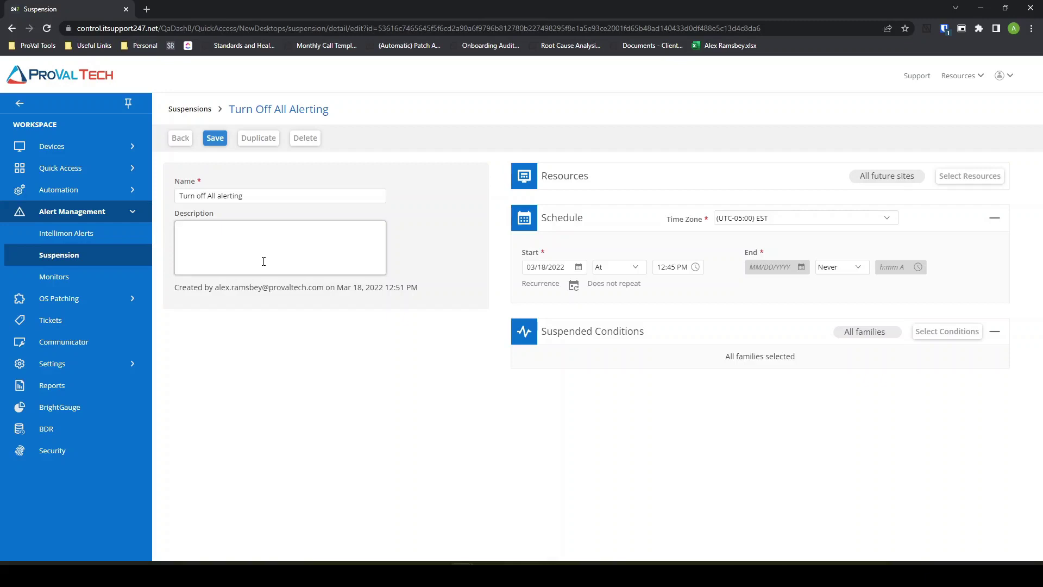
click(217, 142)
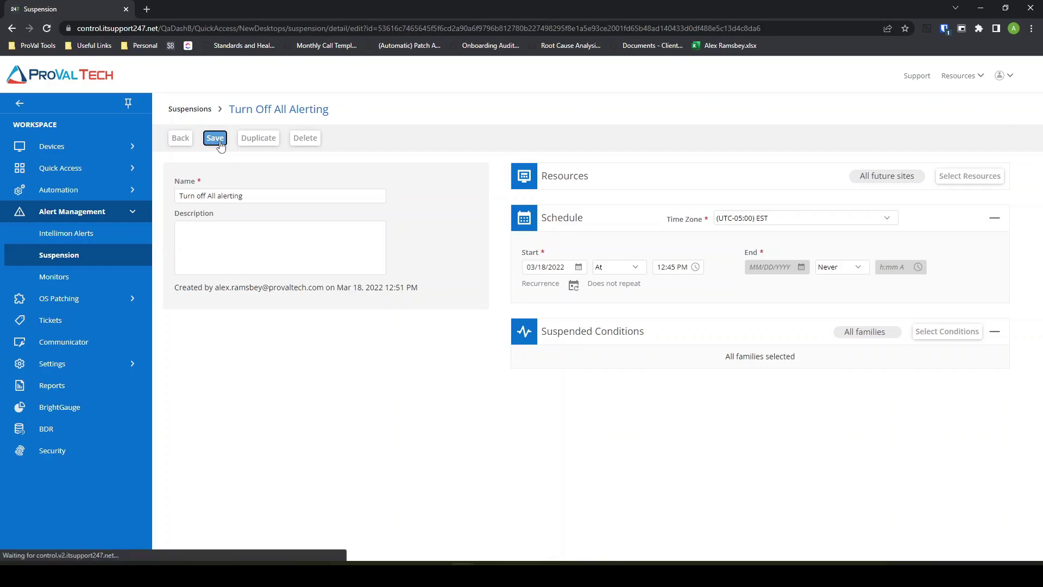